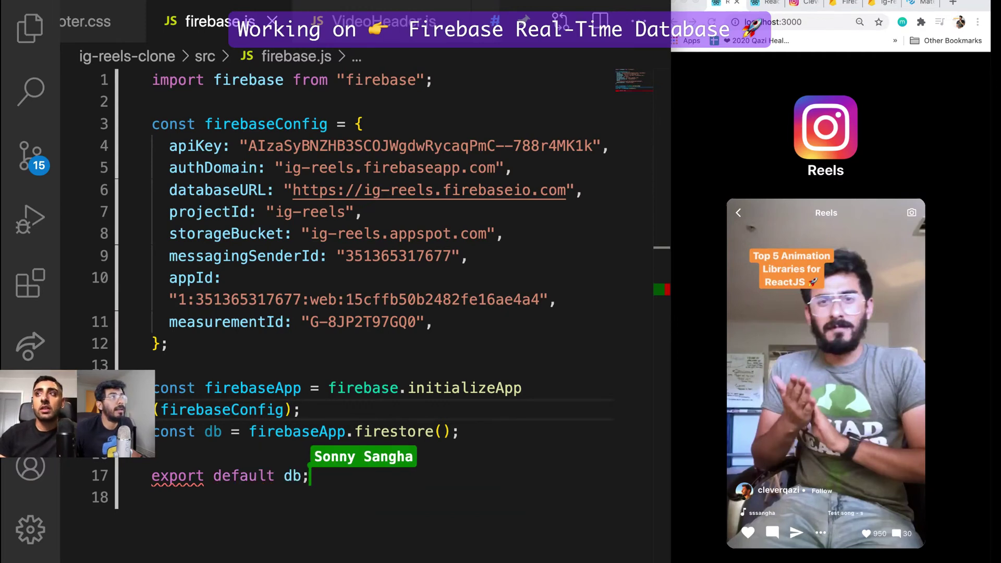
Remove the blank line above 'export default db' in firebase.js and close the comment preview
{"action": "key", "text": "Up"}
{"action": "key", "text": "BackSpace"}
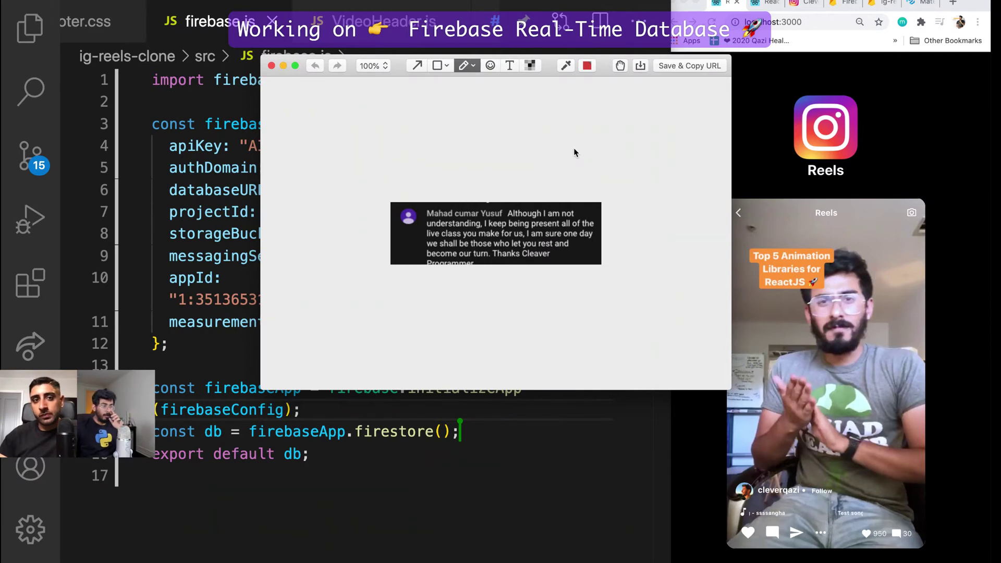
{"action": "left_click", "coordinate": [270, 66]}
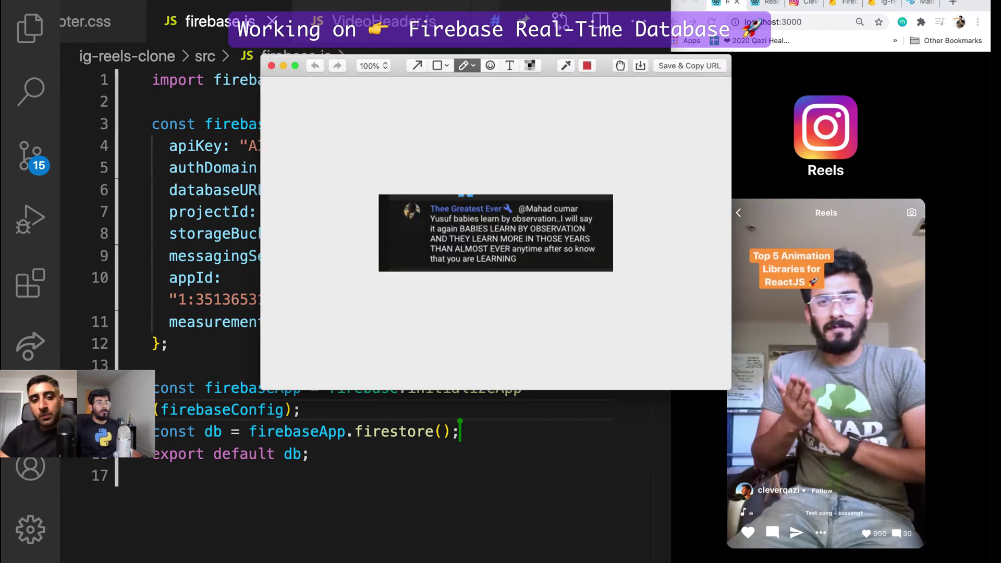
{"action": "left_click_drag", "start_coordinate": [560, 66], "coordinate": [559, 106]}
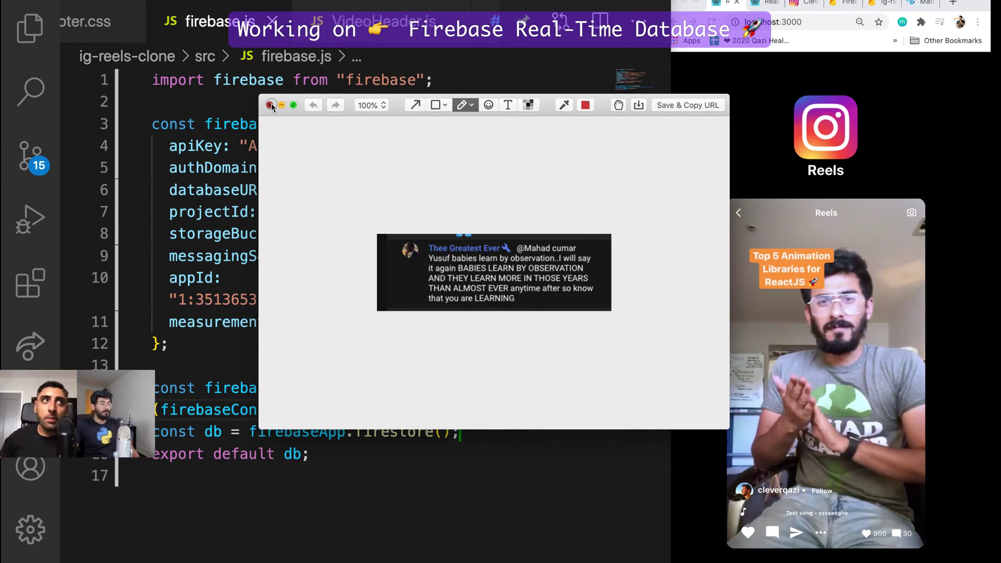
{"action": "left_click", "coordinate": [272, 106]}
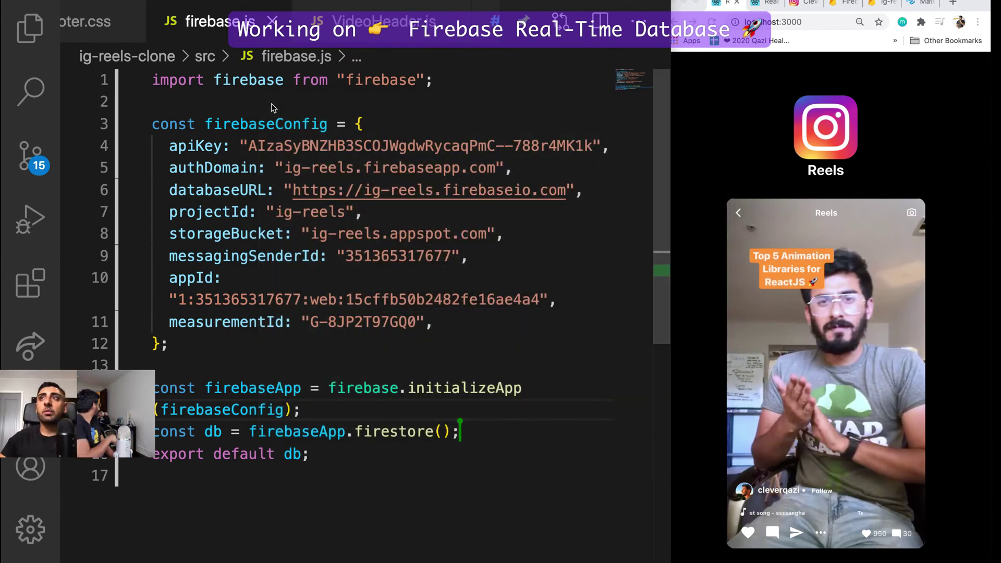